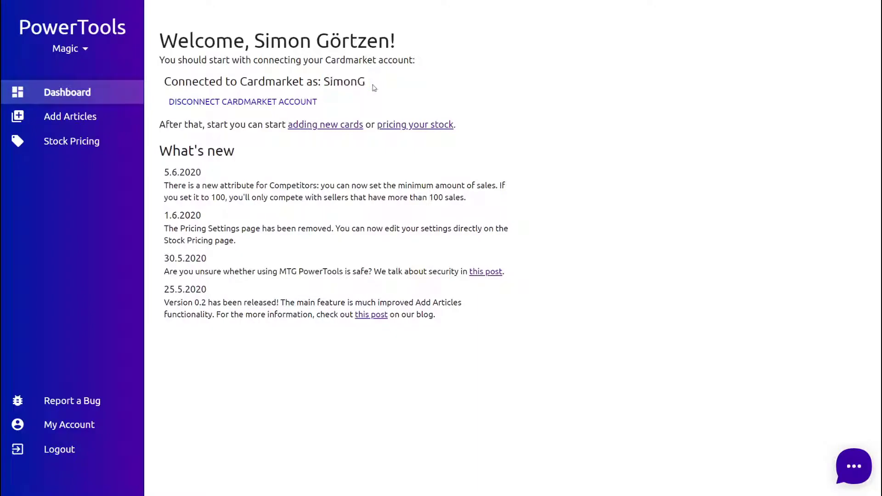
- Open the Stock Pricing page, refresh the stock and look through the listed cards
click(76, 143)
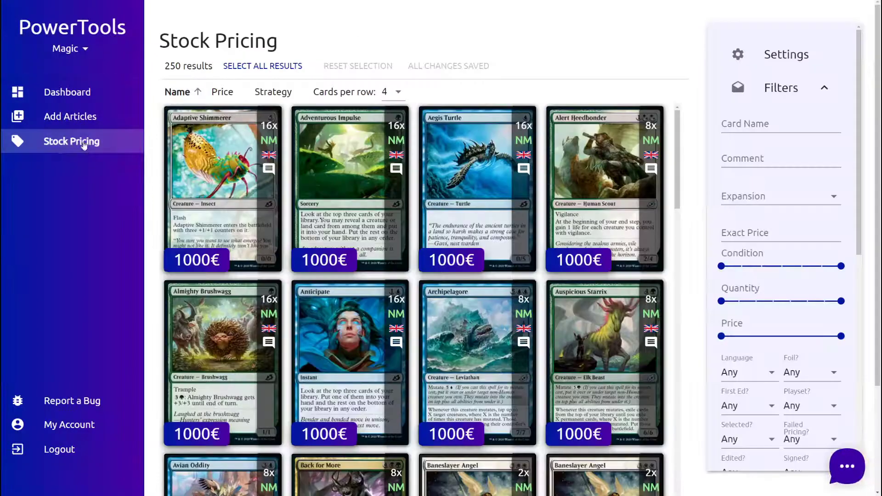
scroll(731, 340, down, 9)
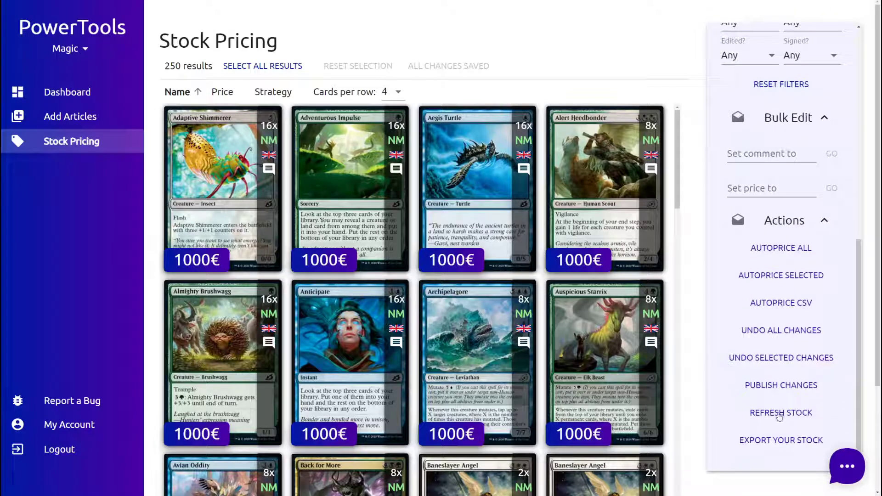
click(780, 414)
drag(678, 169, 697, 129)
scroll(506, 209, down, 3)
scroll(499, 310, down, 2)
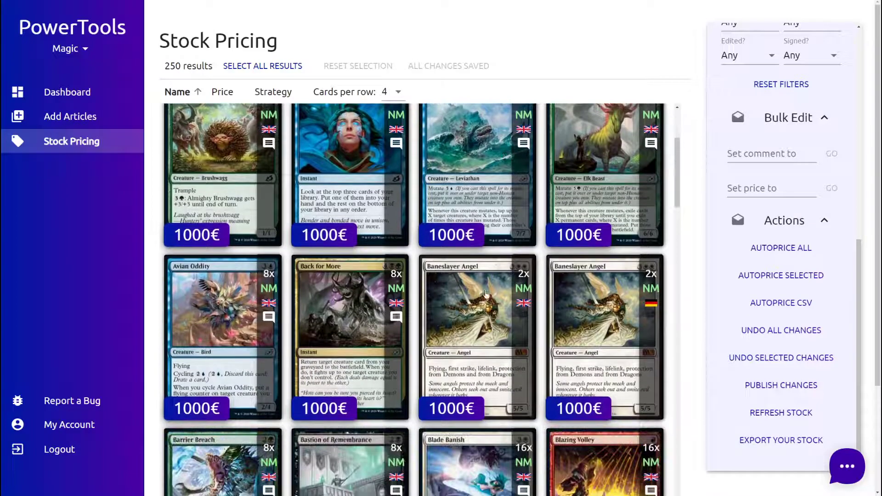
scroll(502, 320, down, 1)
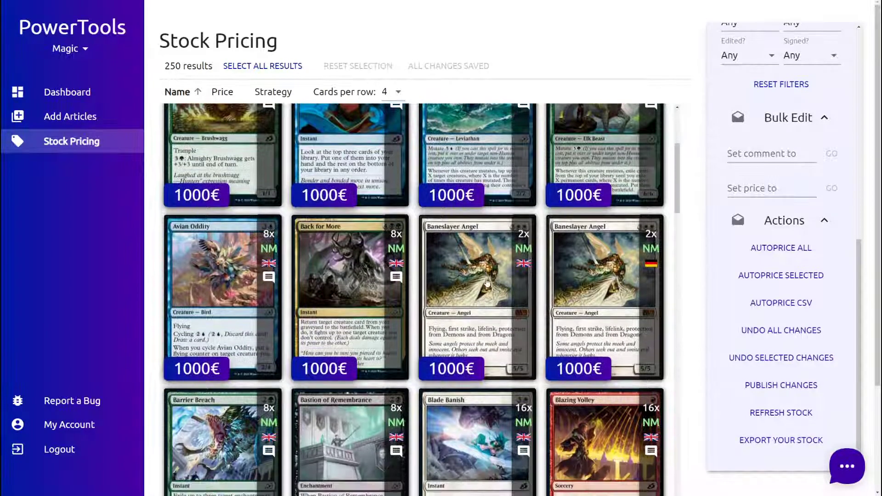
scroll(671, 271, up, 6)
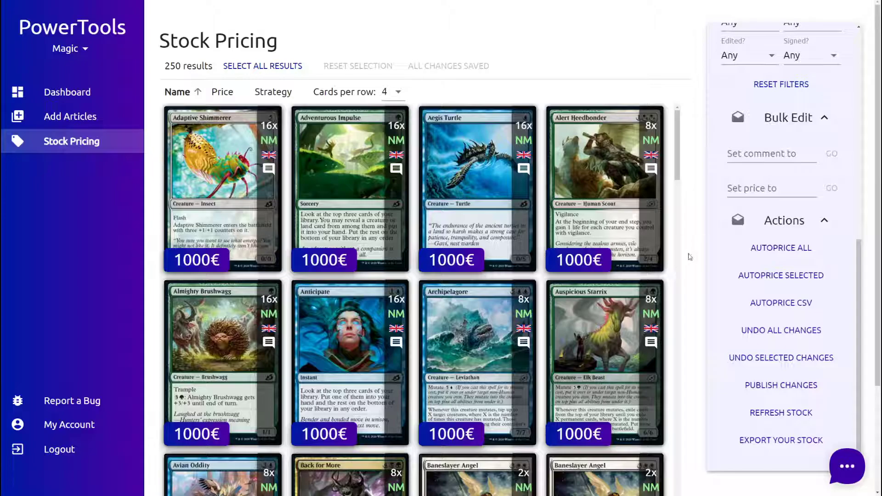
- Try filtering the stock by the card name "banes" and clear the filter again
scroll(781, 257, up, 9)
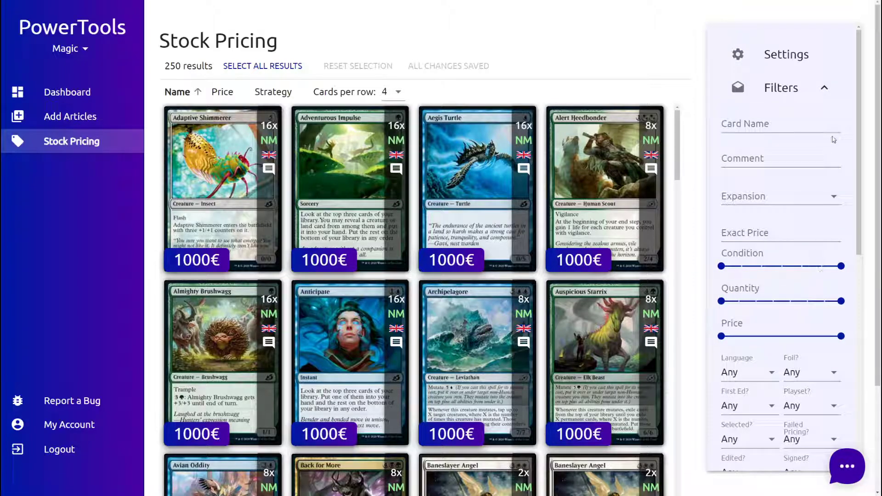
click(765, 123)
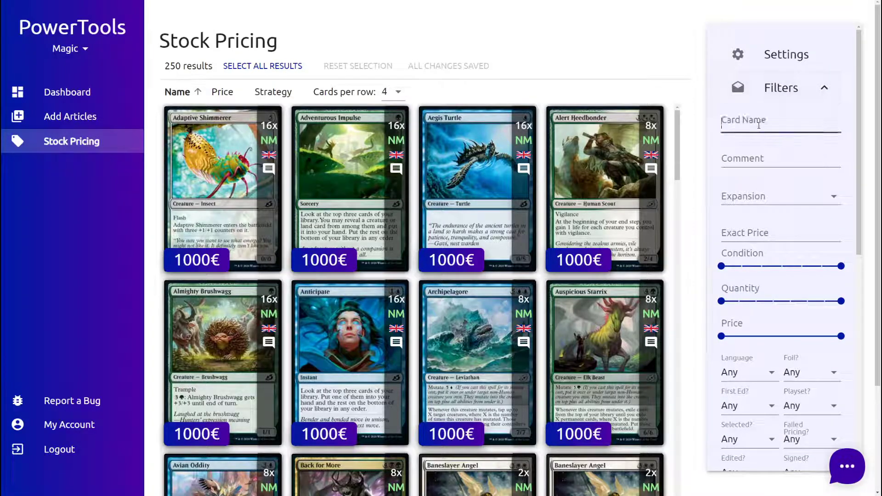
text(banes)
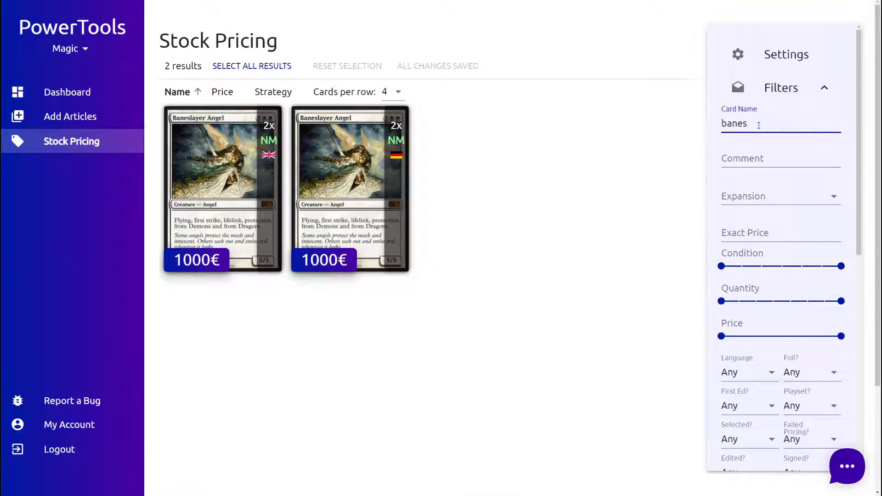
key(shift+Home)
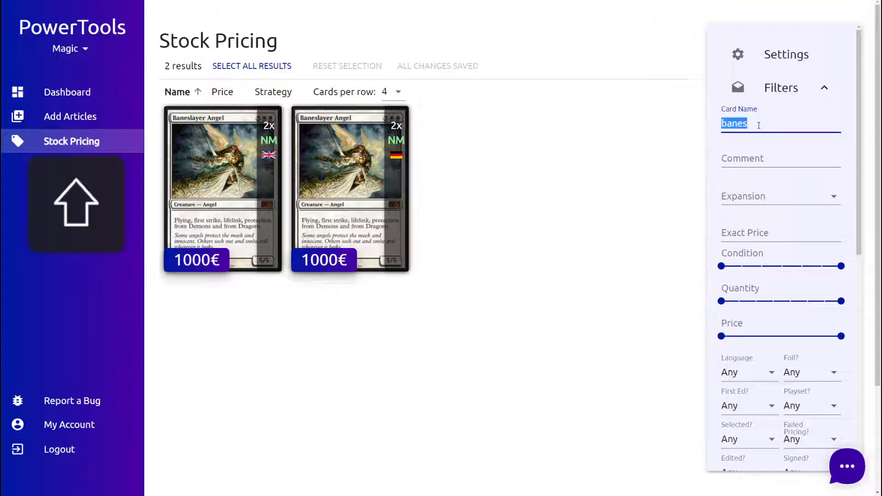
key(BackSpace)
key(Tab)
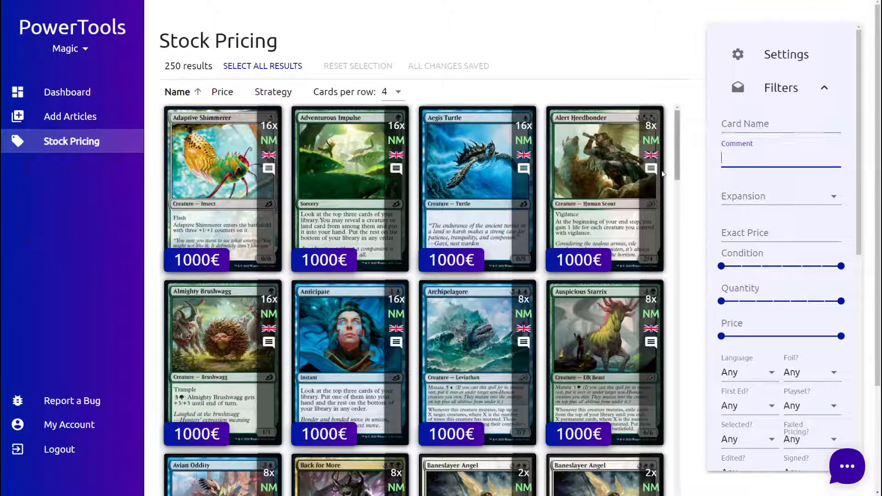
- Try filtering the stock by the expansion Magic 2011 and clear the expansion filter again
mouse_move(652, 171)
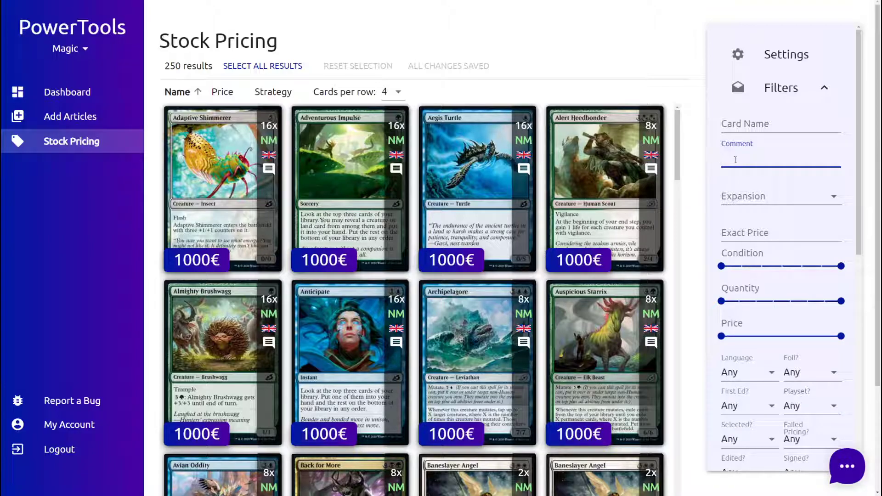
click(754, 196)
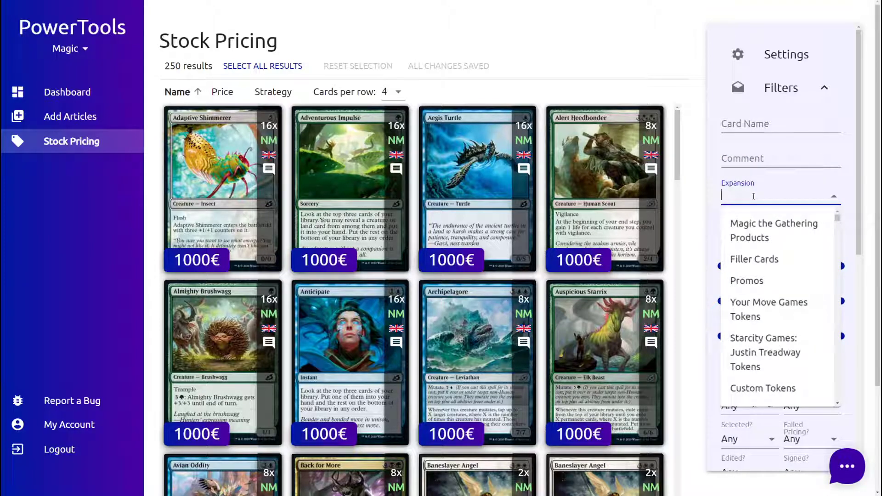
text(magic 2011)
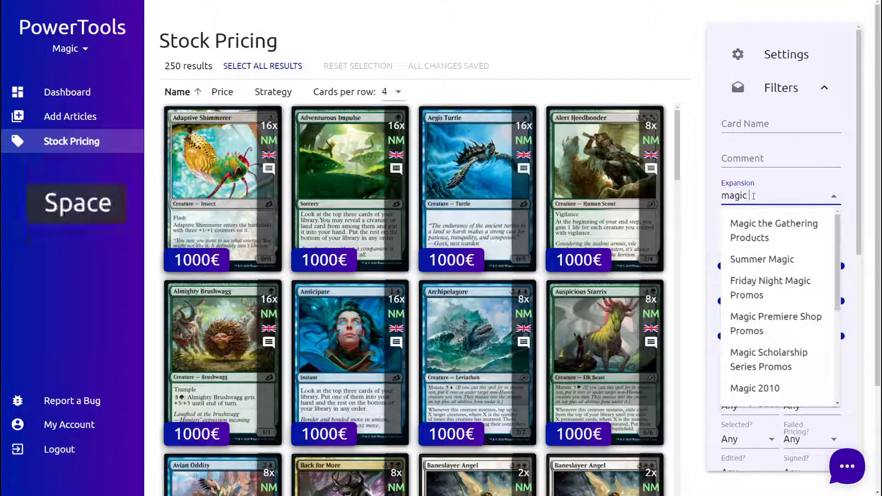
click(764, 225)
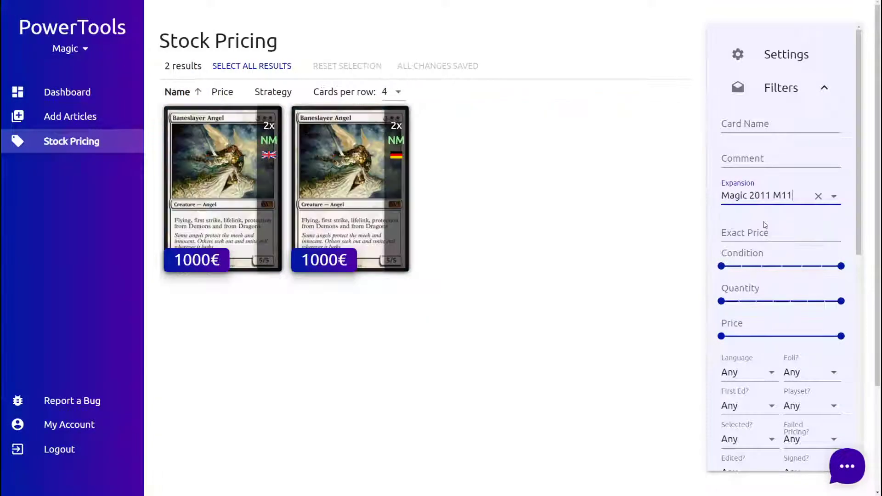
click(819, 197)
click(752, 233)
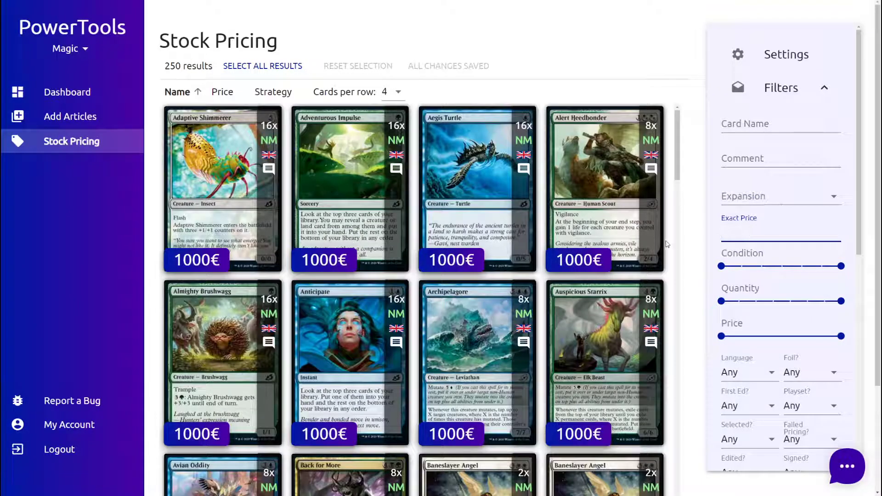
drag(678, 138, 696, 138)
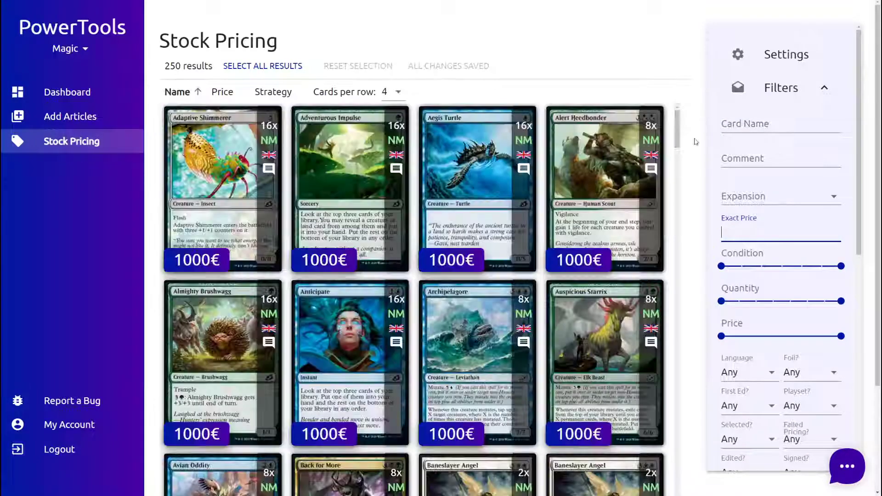
- Try the condition range filter, limit the quantity filter to at most 4 copies and look through the matching cards
click(721, 267)
mouse_move(724, 271)
mouse_down()
mouse_move(761, 268)
mouse_move(721, 269)
mouse_up()
mouse_move(830, 271)
mouse_move(830, 271)
mouse_down()
mouse_move(741, 269)
mouse_move(842, 266)
mouse_up()
drag(835, 305, 776, 308)
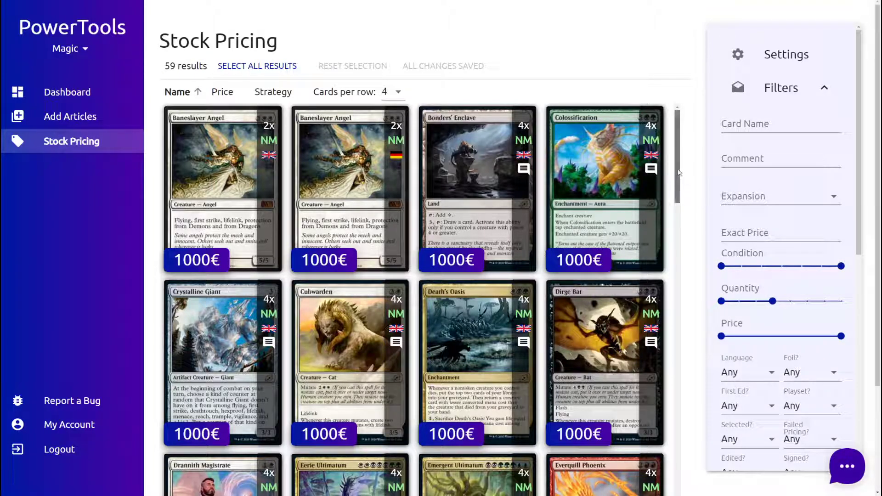
scroll(684, 211, down, 3)
drag(684, 210, 728, 132)
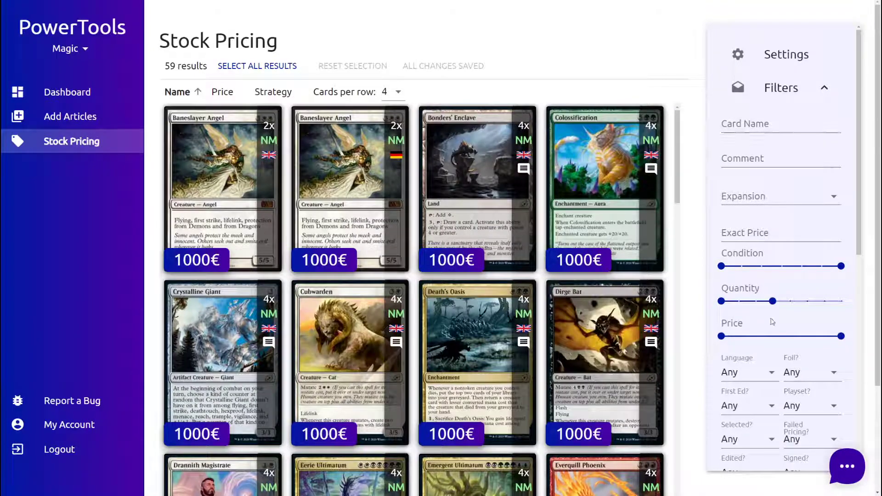
- Look at the options of the Language and Foil filters without changing them
scroll(781, 299, down, 2)
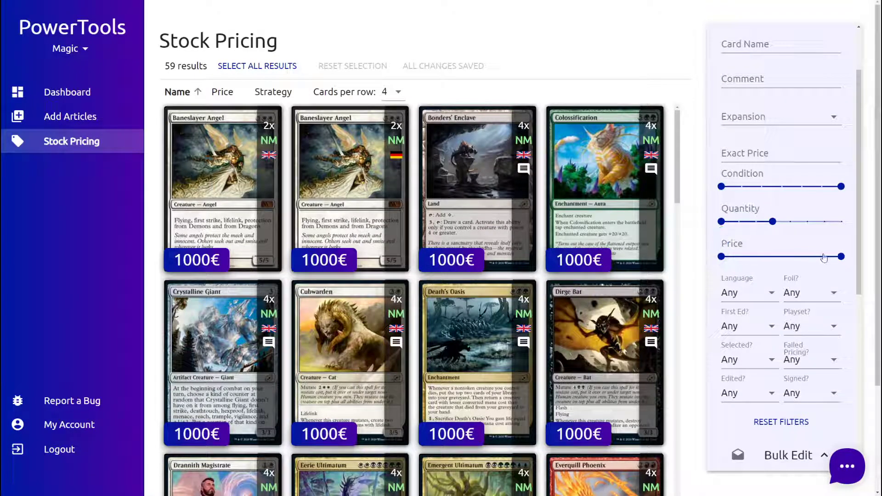
scroll(774, 293, down, 1)
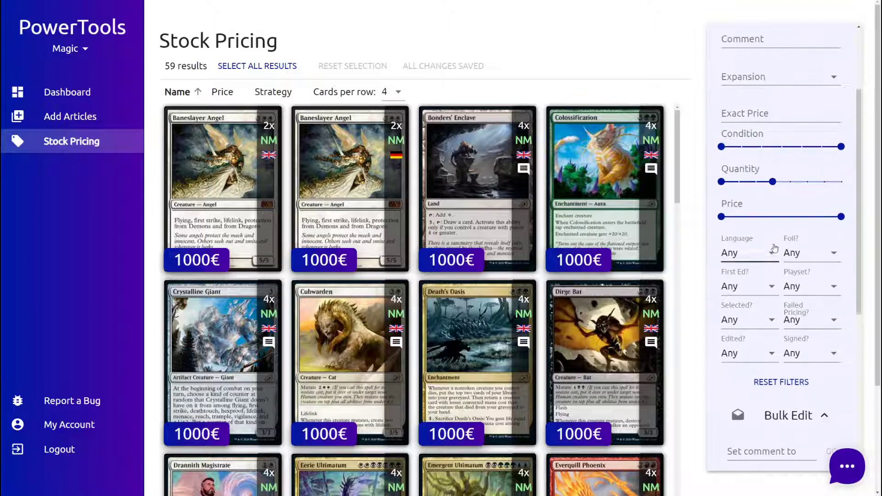
click(776, 251)
click(776, 239)
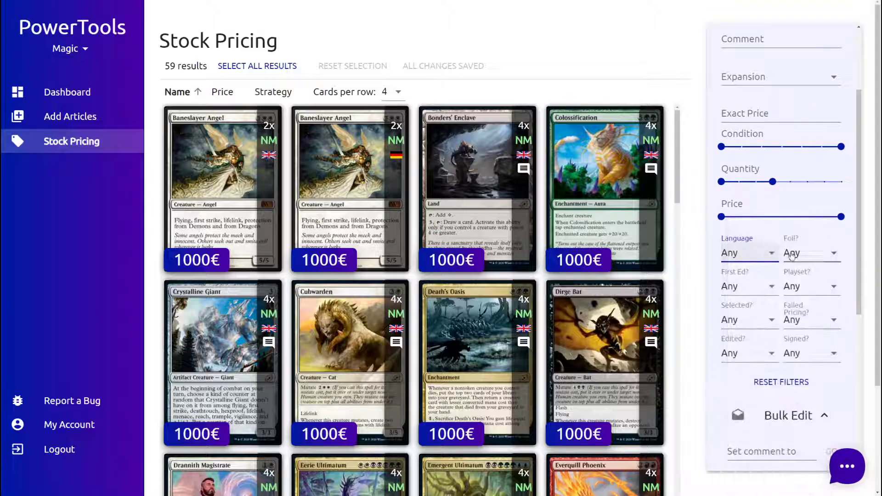
click(830, 255)
click(831, 256)
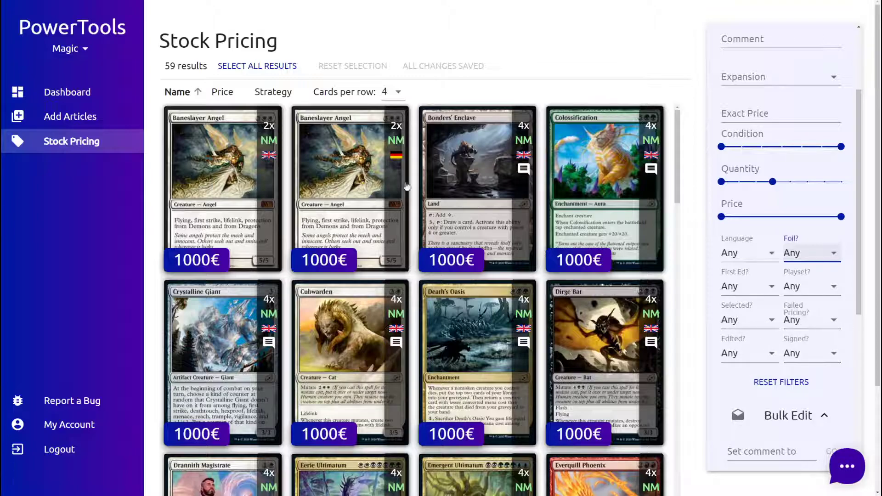
- Try selecting all filtered results and reset the selection
click(273, 65)
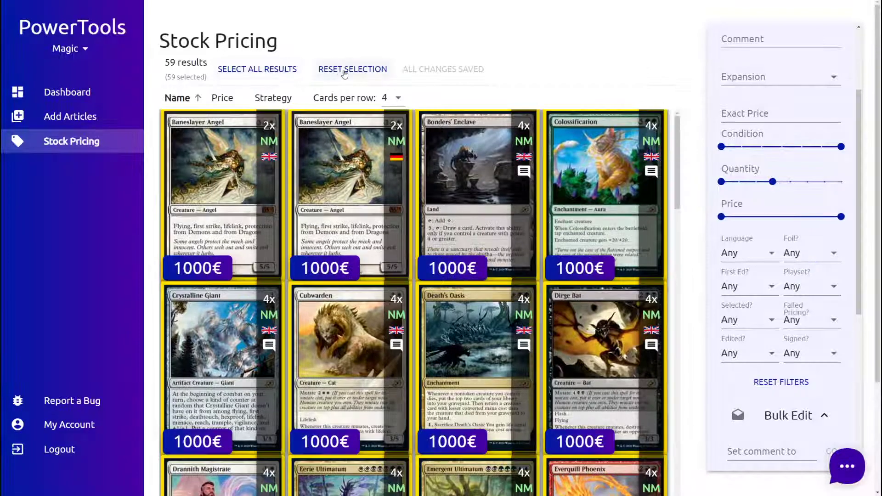
click(354, 68)
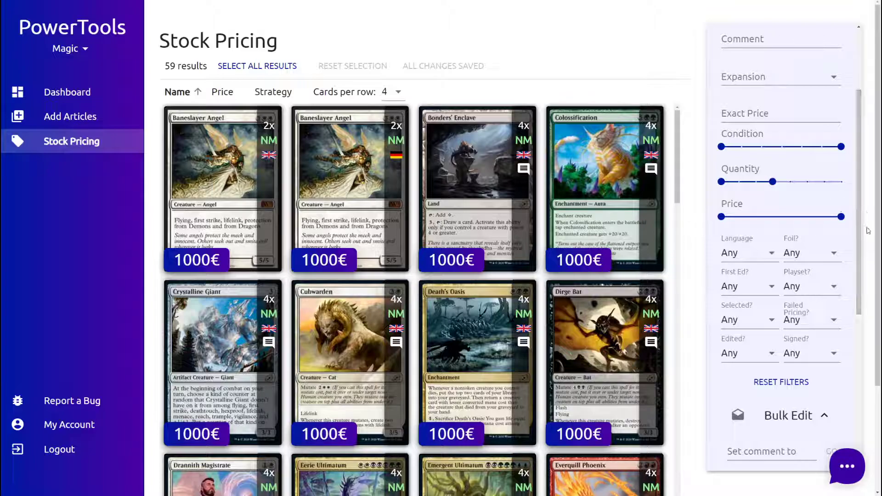
drag(860, 229, 873, 405)
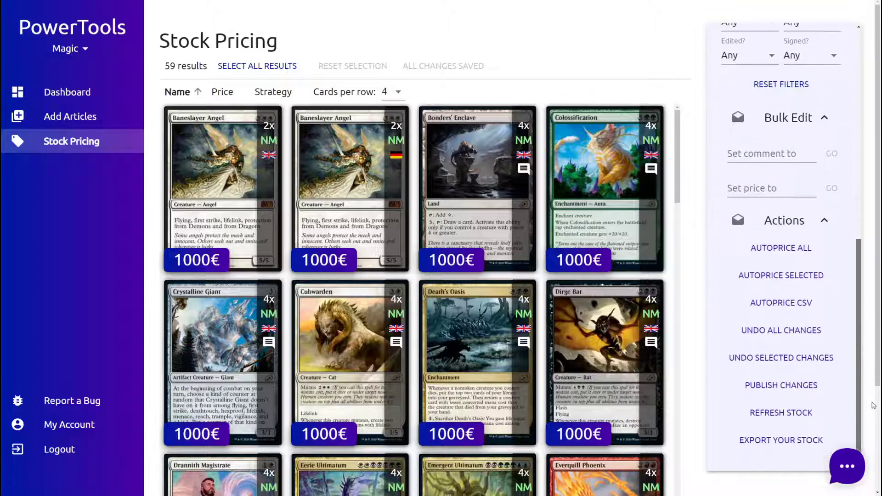
- Filter the stock by the expansion Ikoria: Lair of Behemoths and restore the quantity filter to its full range
scroll(859, 419, up, 10)
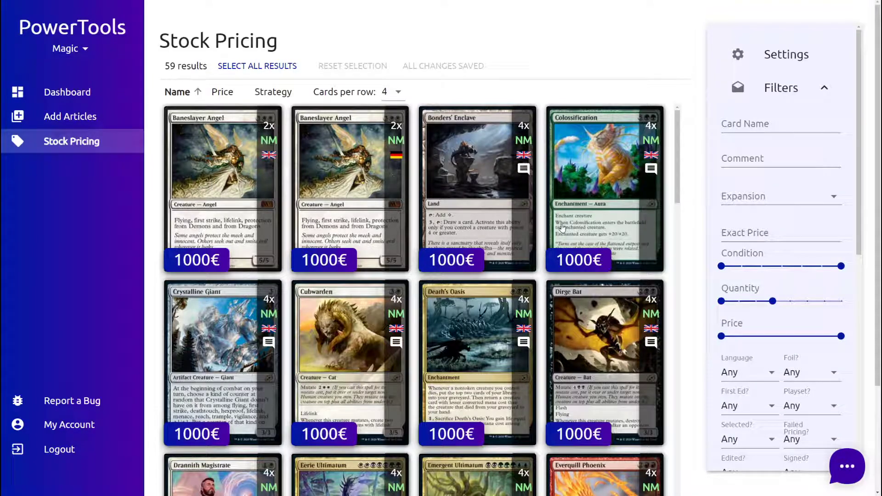
click(755, 199)
text(ikoria)
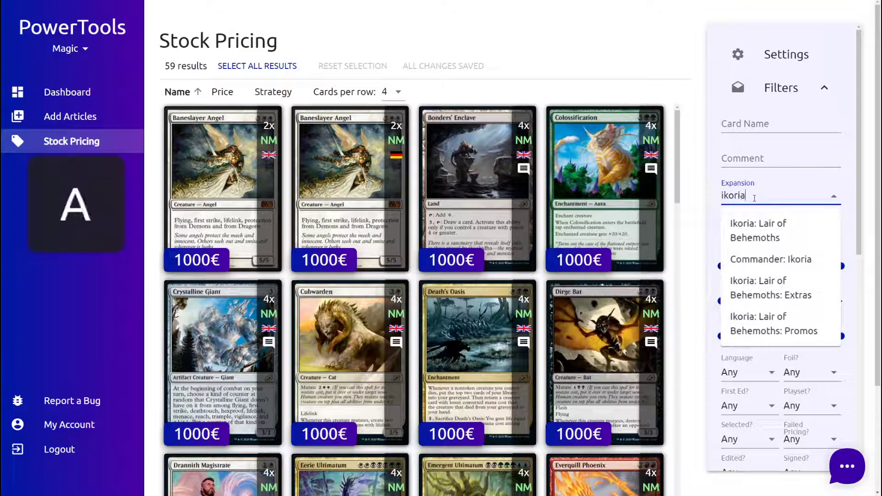
click(749, 226)
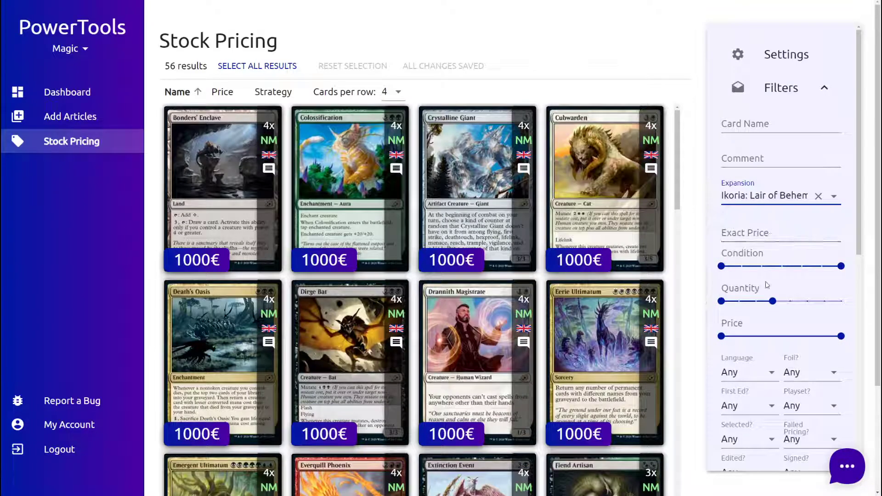
drag(773, 301, 854, 301)
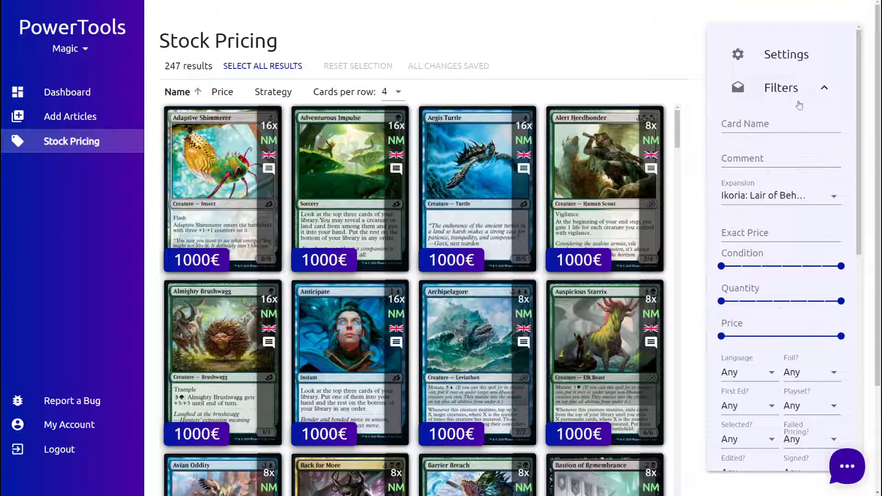
- Select all filtered Ikoria results and check the strategies offered for autopricing the selection, leaving without pricing
drag(858, 199, 878, 411)
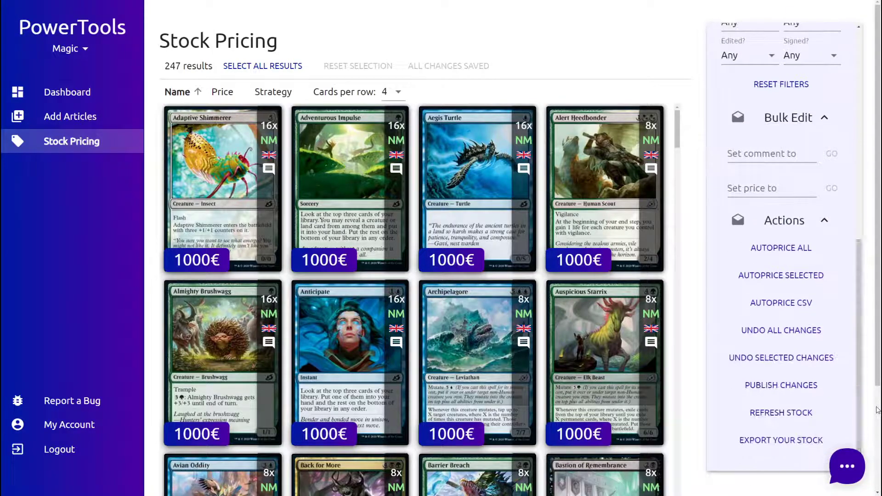
click(276, 66)
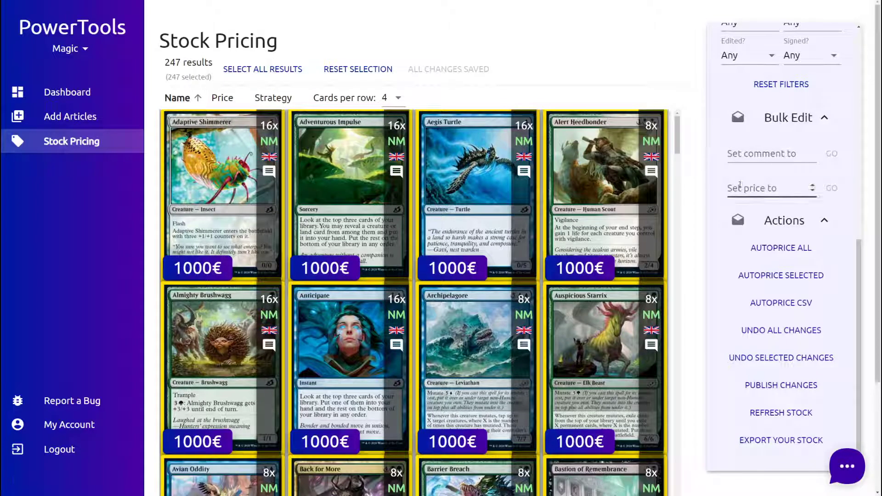
click(792, 275)
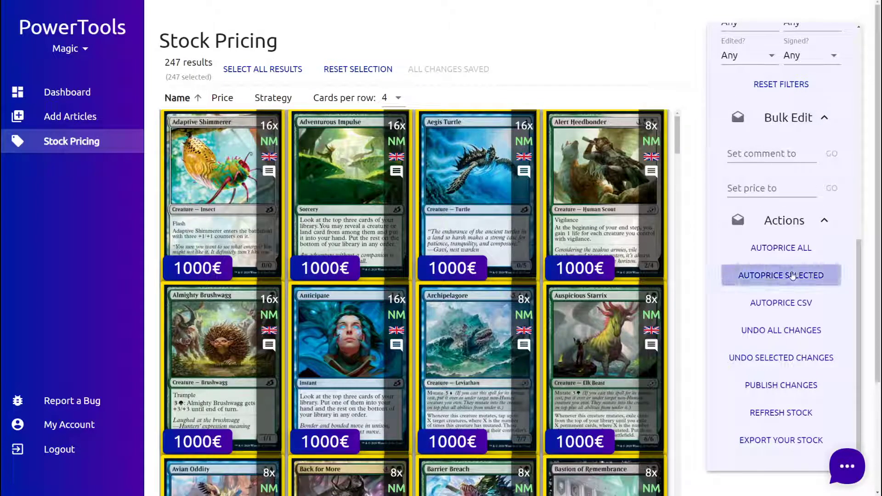
click(549, 239)
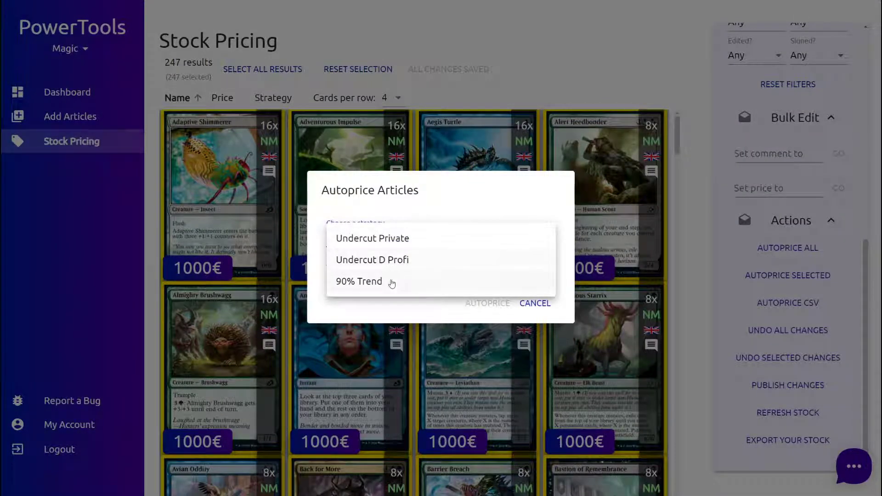
click(424, 212)
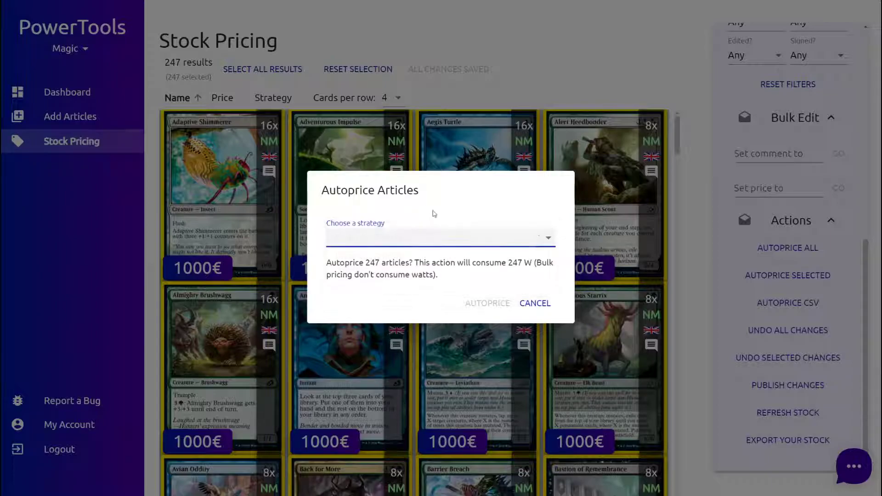
click(543, 304)
scroll(804, 295, up, 10)
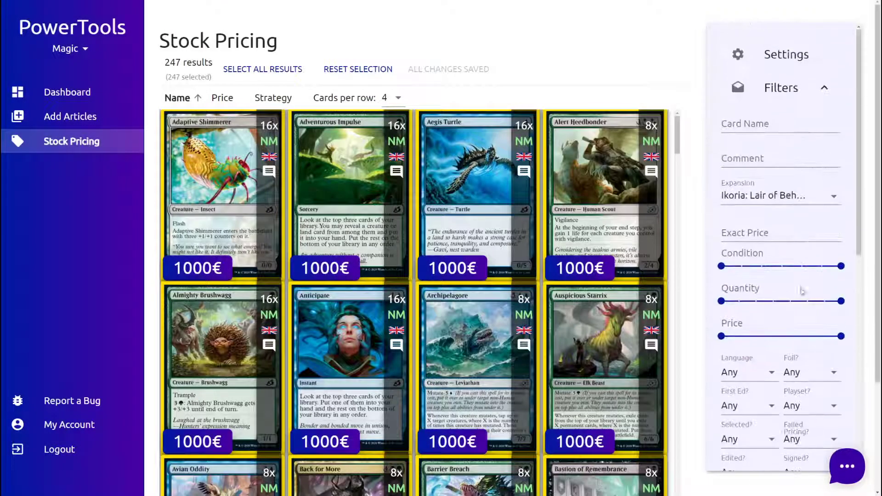
- Check the competitors and strategies in the pricing settings, and autoprice the selected Ikoria cards with the Undercut D Profi strategy
click(777, 55)
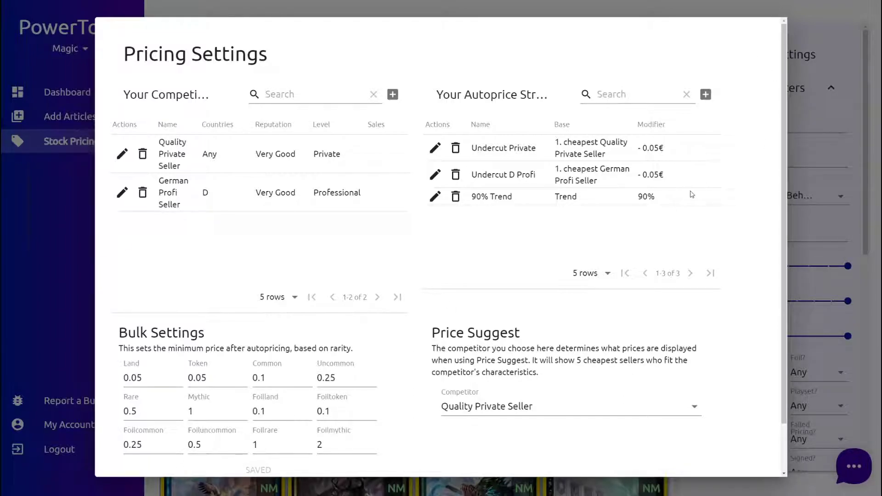
key(Escape)
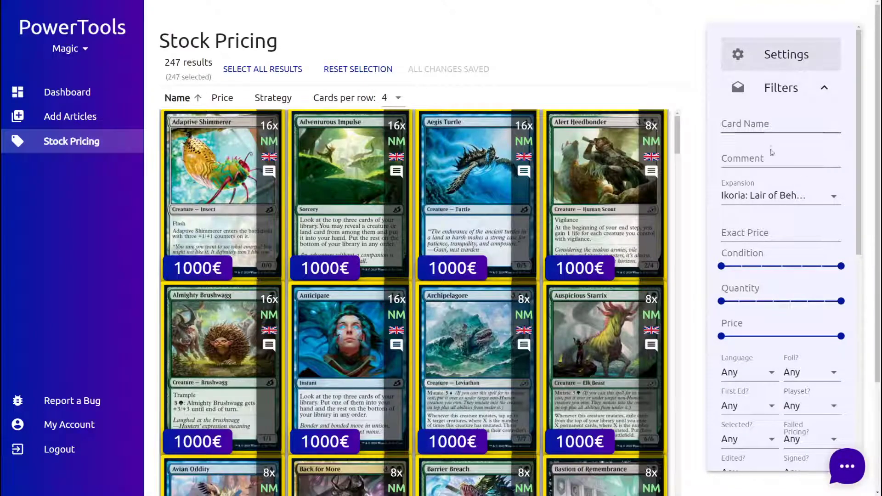
scroll(781, 207, down, 9)
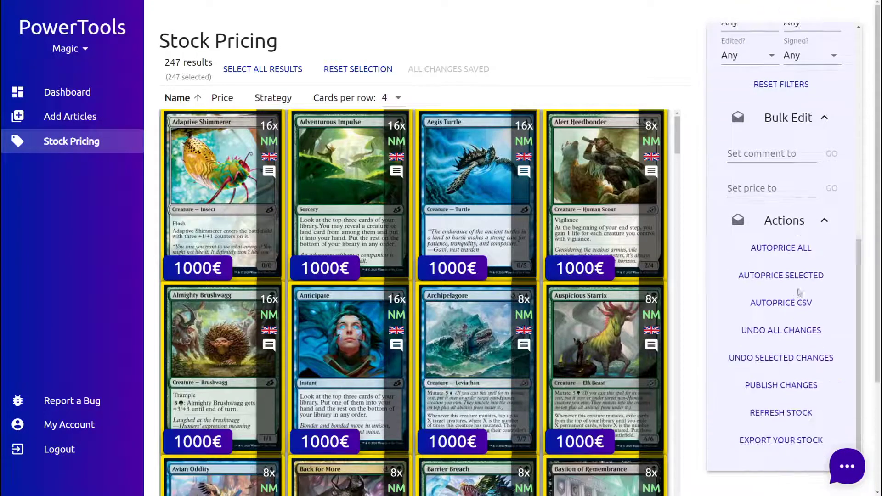
click(783, 277)
click(553, 237)
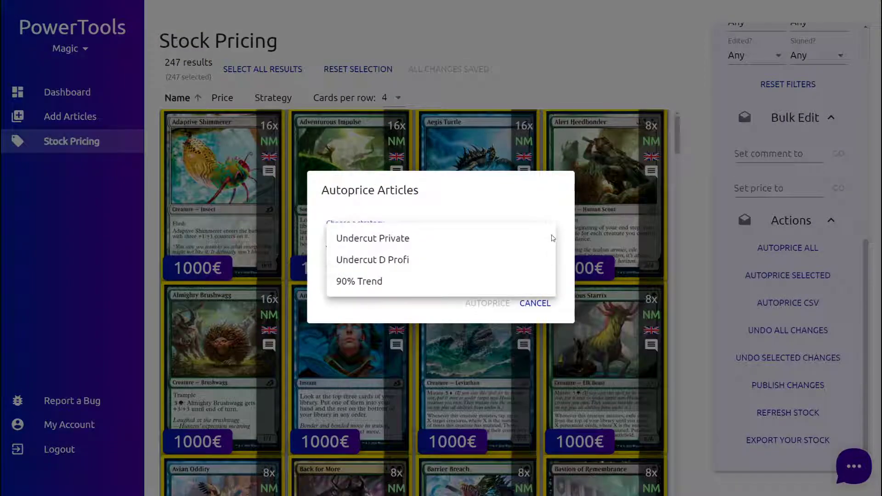
click(414, 260)
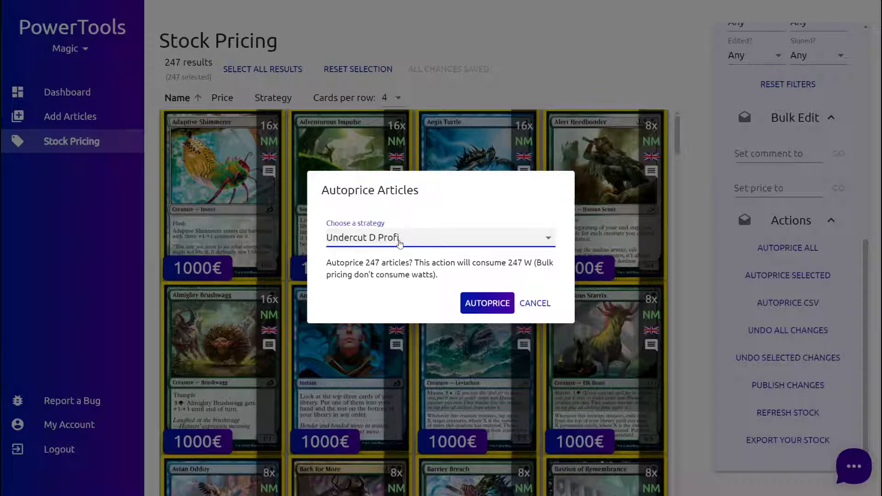
click(476, 305)
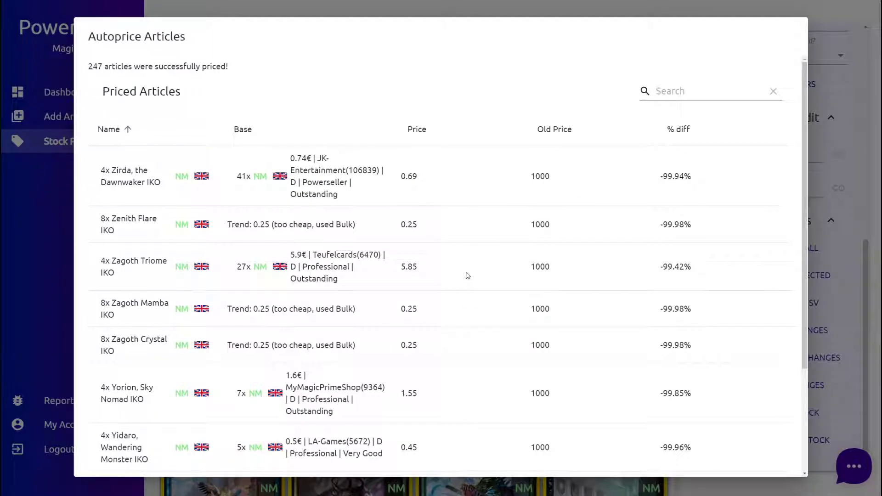
- Examine the autopricing report, comparing the competitor's base price with the new price for Zagoth Triome
drag(89, 65, 248, 69)
click(249, 69)
mouse_move(808, 329)
mouse_down()
mouse_move(807, 416)
mouse_move(808, 328)
mouse_up()
drag(114, 260, 167, 259)
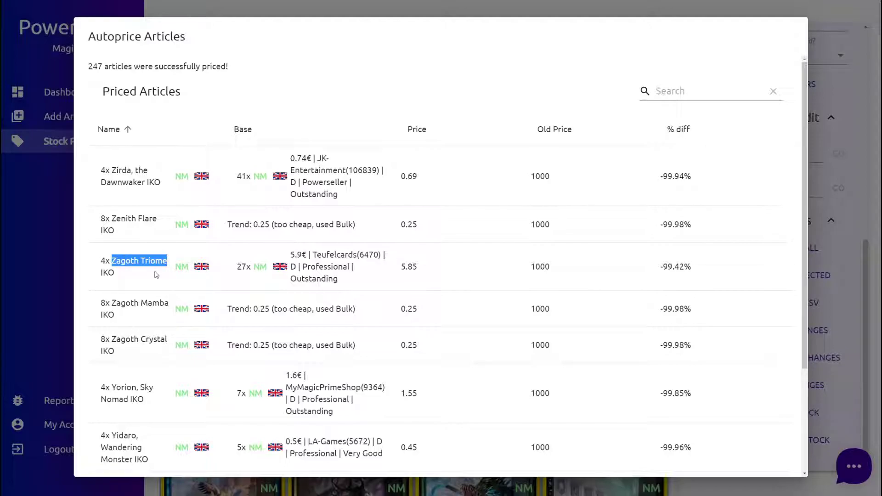
click(159, 261)
drag(289, 255, 308, 255)
click(309, 255)
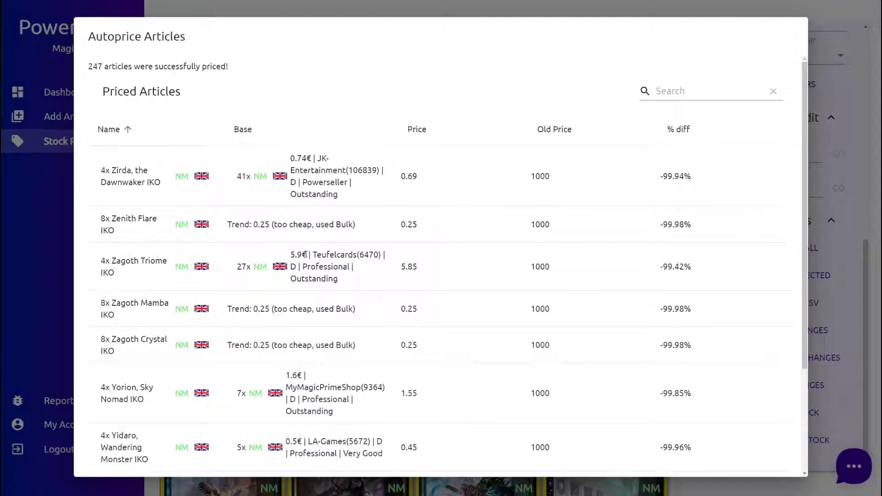
drag(403, 270, 430, 271)
click(430, 271)
- Check how the bulk-priced Zenith Flare was handled, browse the remaining priced articles and leave the report
double_click(119, 218)
click(143, 227)
scroll(440, 266, down, 4)
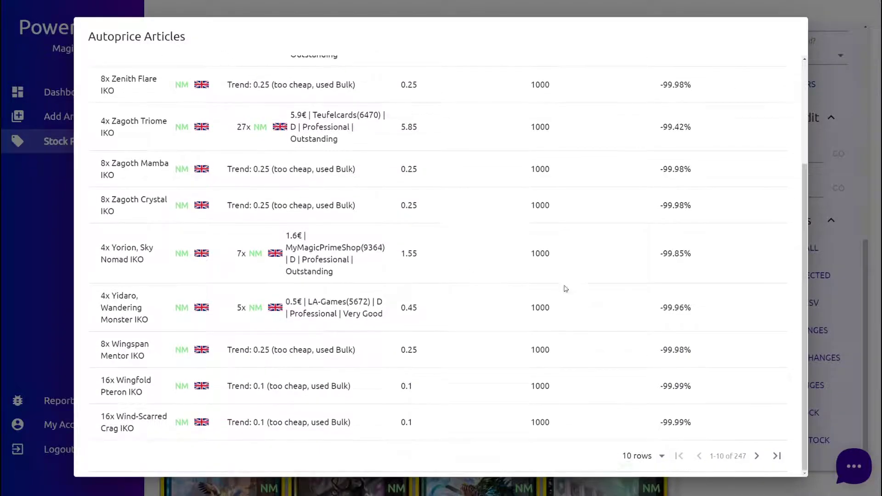
scroll(757, 462, up, 4)
scroll(757, 462, down, 5)
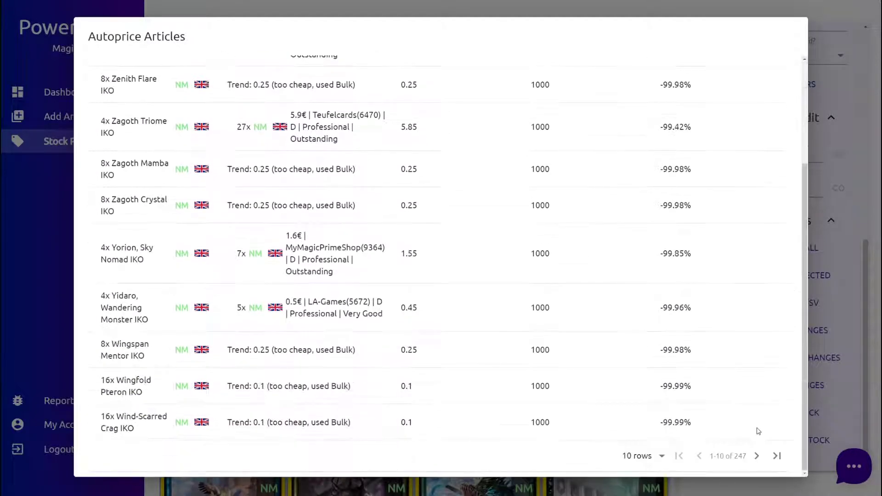
click(754, 455)
click(755, 455)
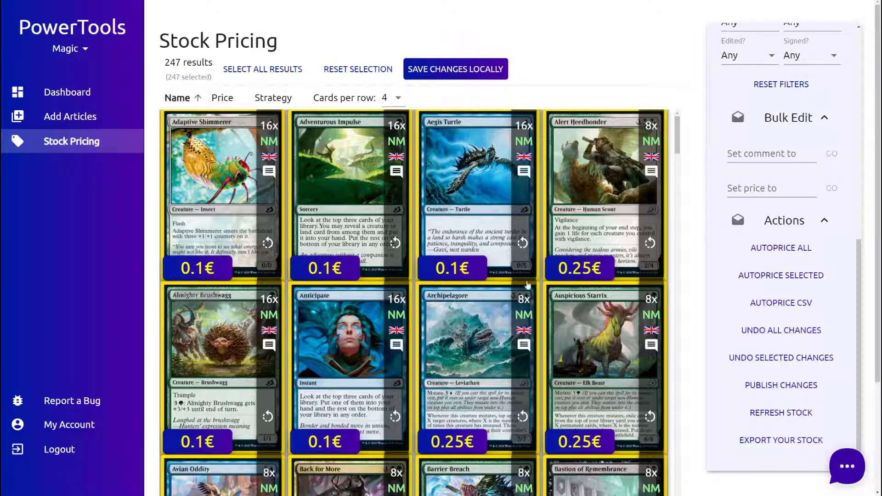
- Look over the new card prices, save the changes locally and reset the selection
scroll(644, 262, down, 5)
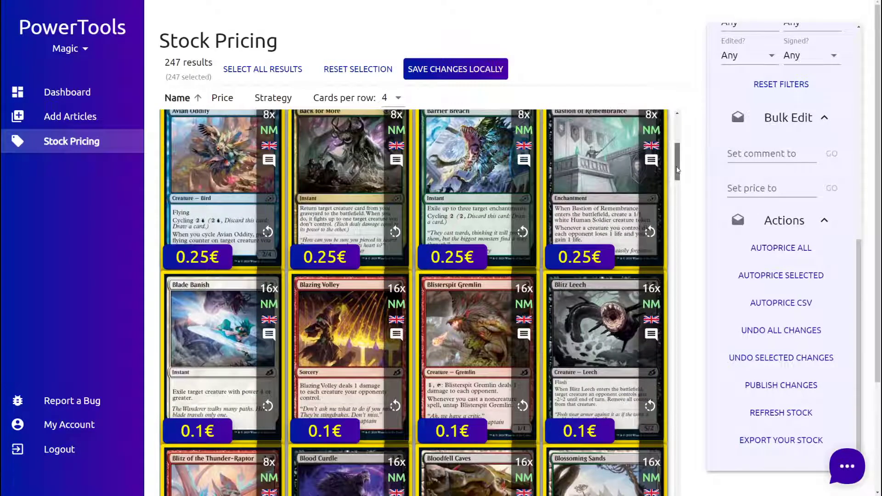
scroll(643, 230, down, 1)
scroll(621, 184, up, 5)
click(467, 68)
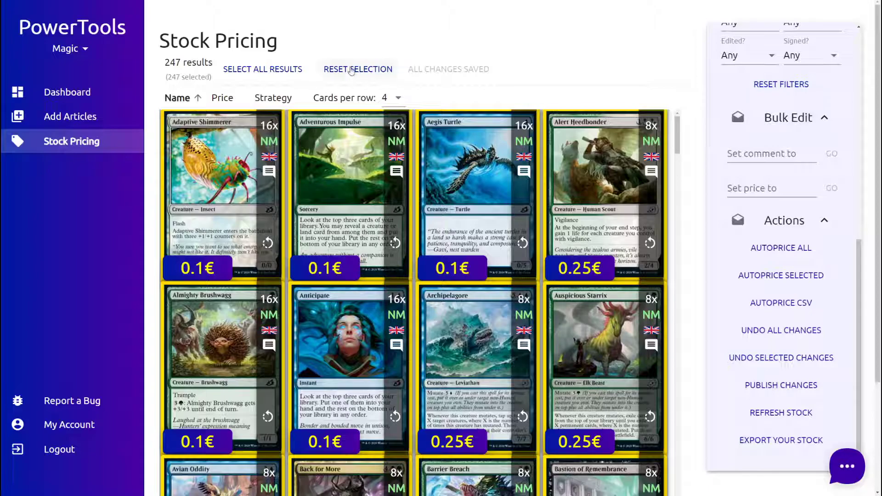
click(362, 70)
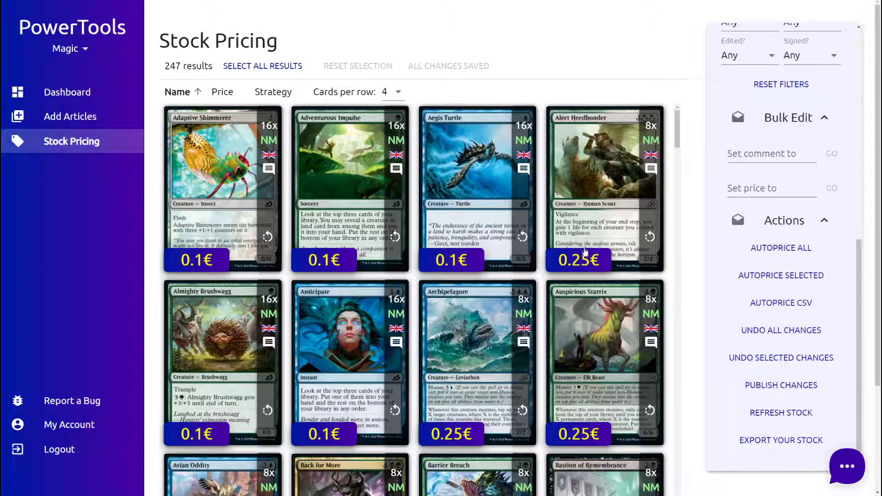
- Reset all filters and filter the stock to edited articles only
scroll(837, 350, up, 2)
scroll(838, 350, up, 8)
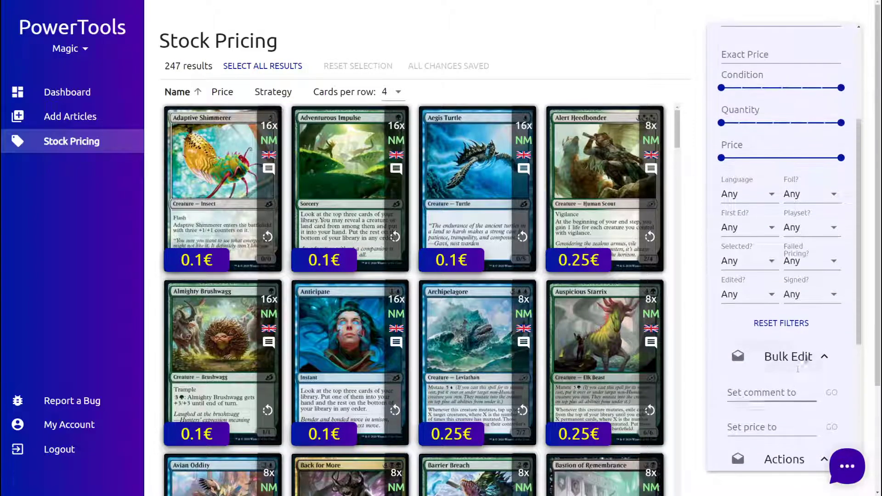
scroll(795, 294, down, 5)
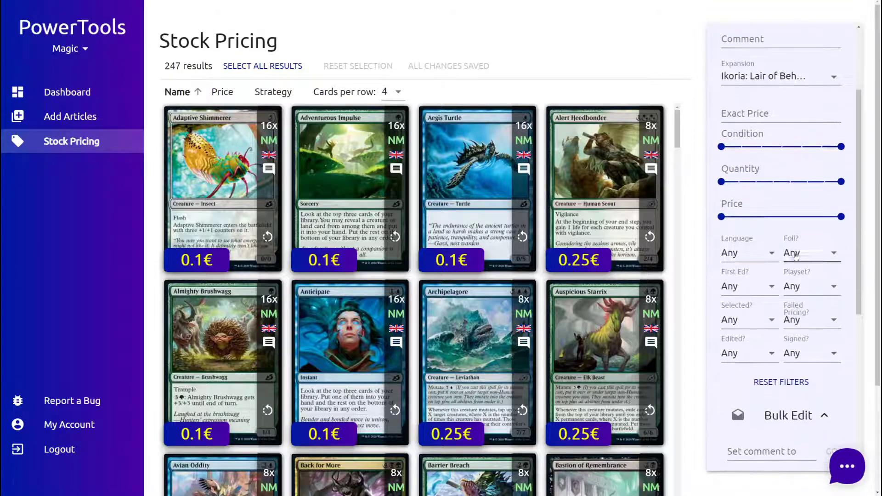
click(794, 303)
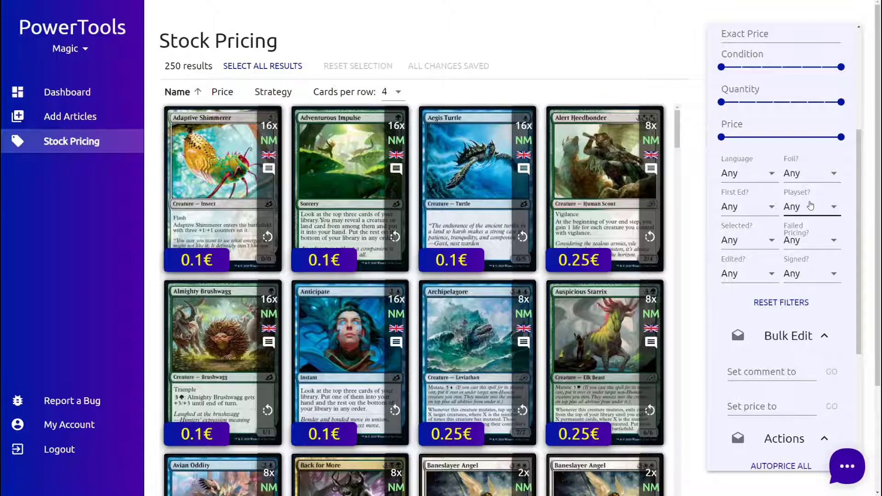
click(764, 274)
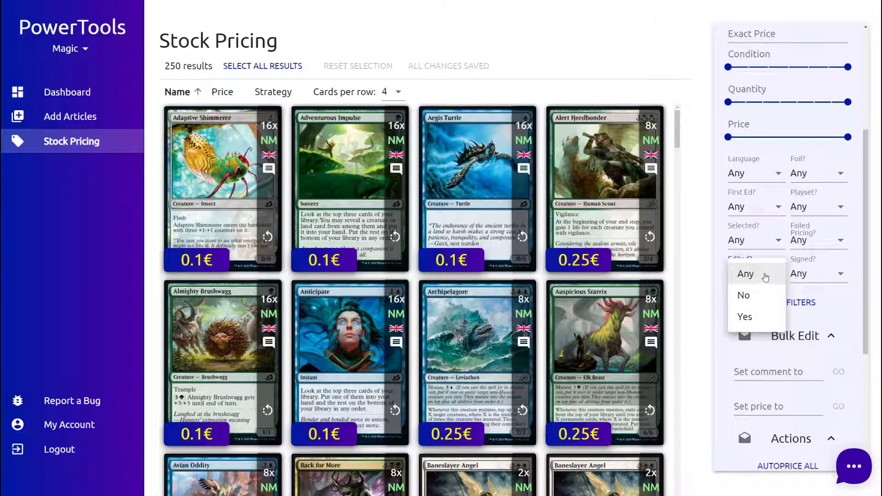
click(745, 317)
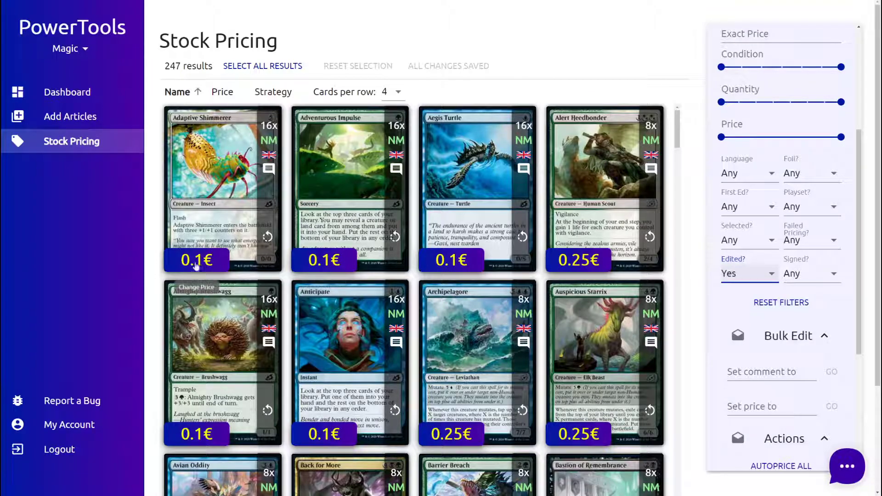
- Set the Edited filter to No and select all the resulting unedited articles
click(736, 278)
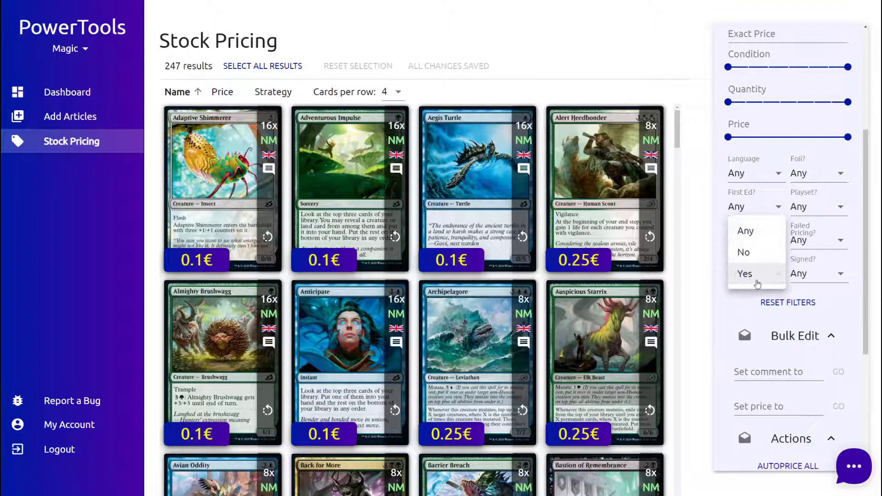
click(760, 254)
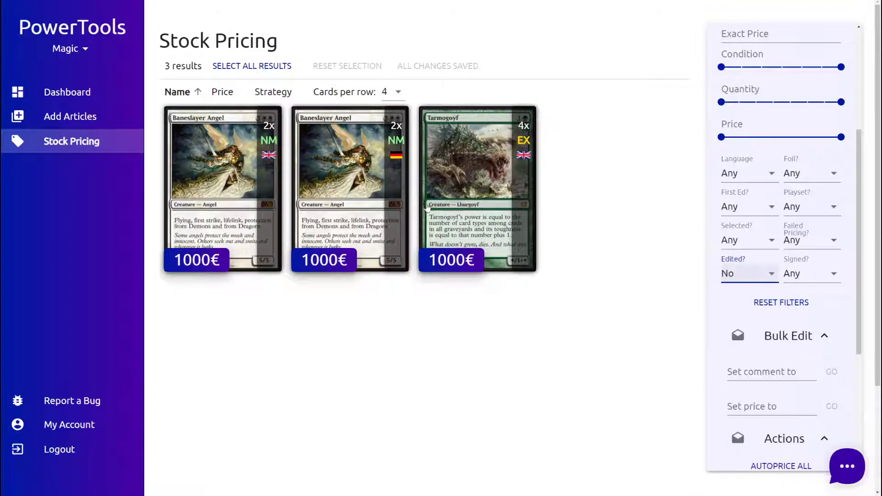
scroll(607, 313, down, 2)
scroll(545, 254, up, 2)
click(586, 228)
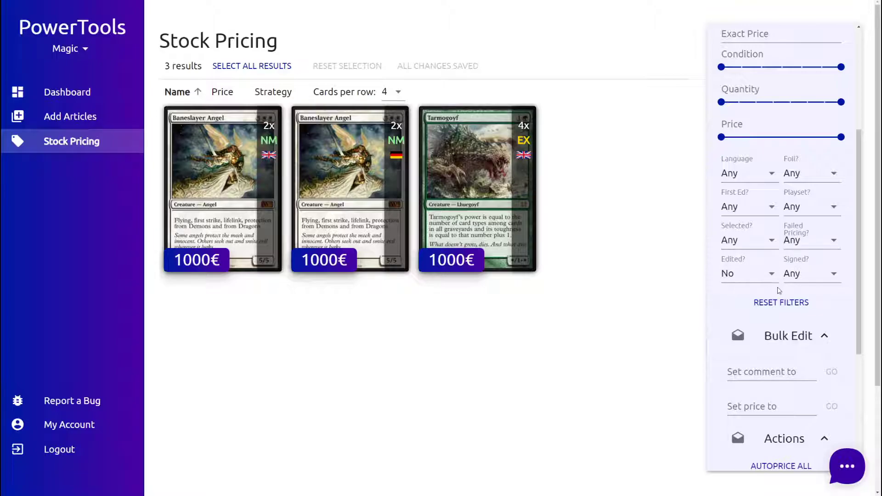
click(252, 66)
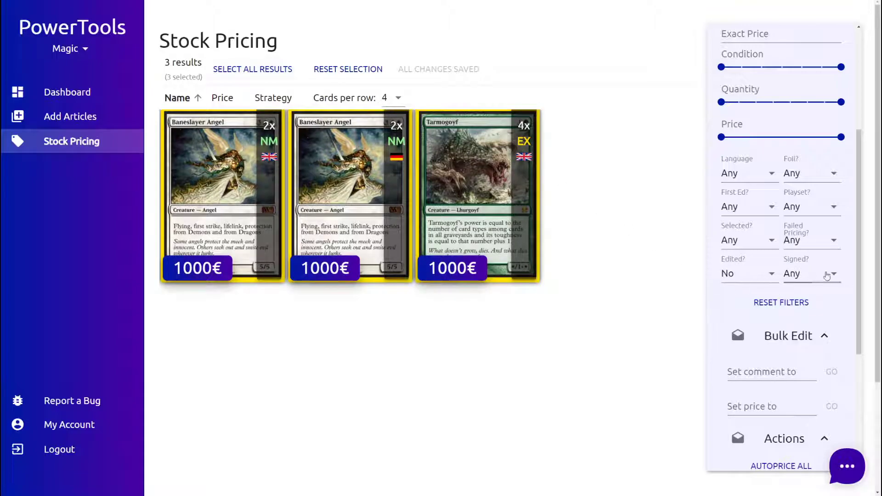
- Autoprice the selected Baneslayer Angel and Tarmogoyf articles with the Undercut Private strategy
scroll(827, 276, down, 5)
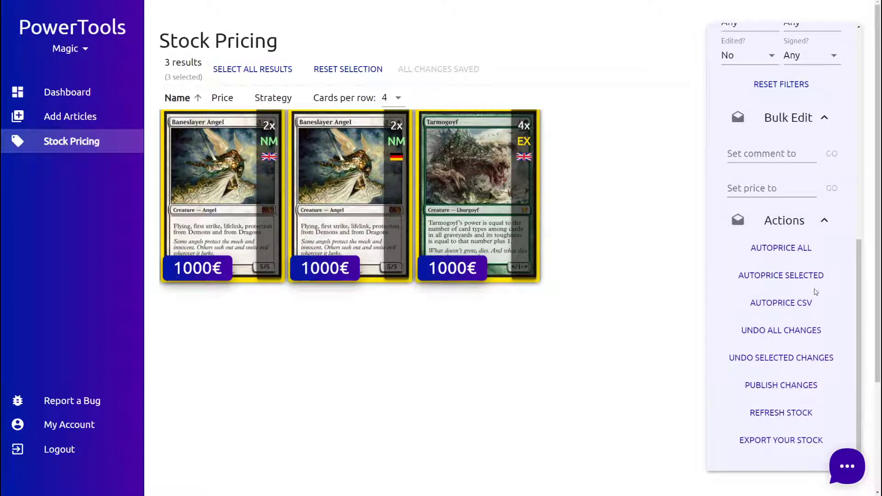
click(786, 275)
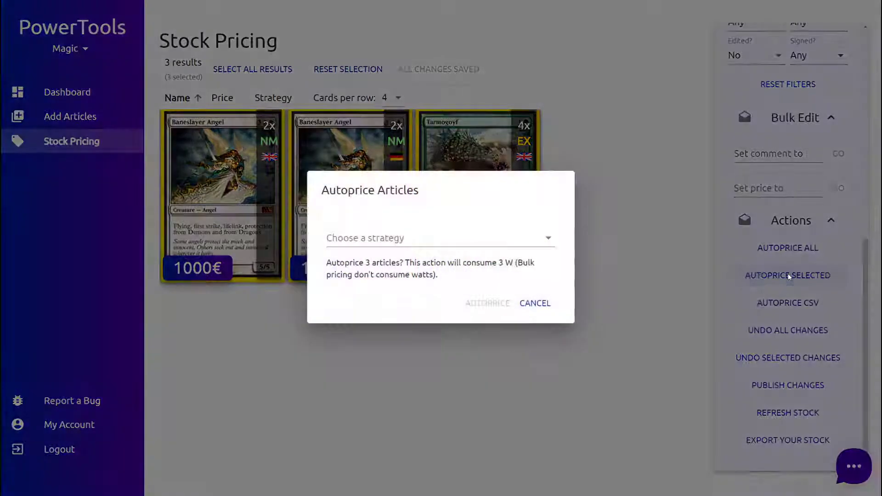
click(546, 243)
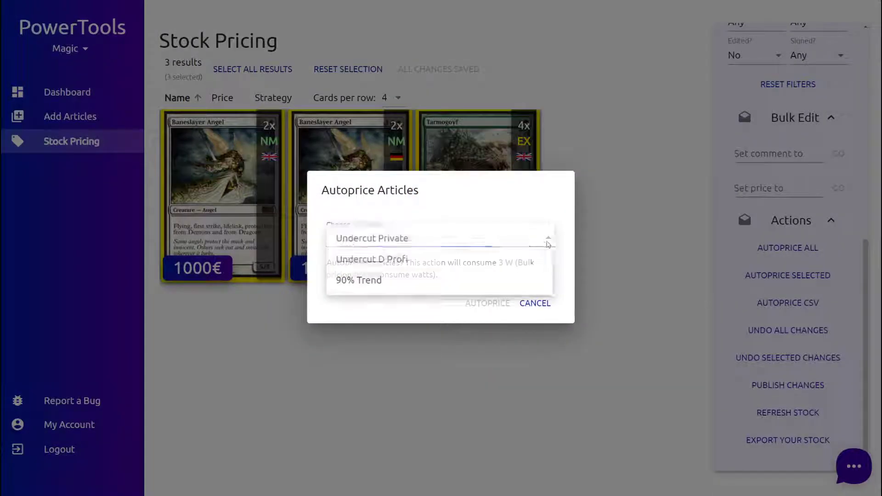
click(400, 239)
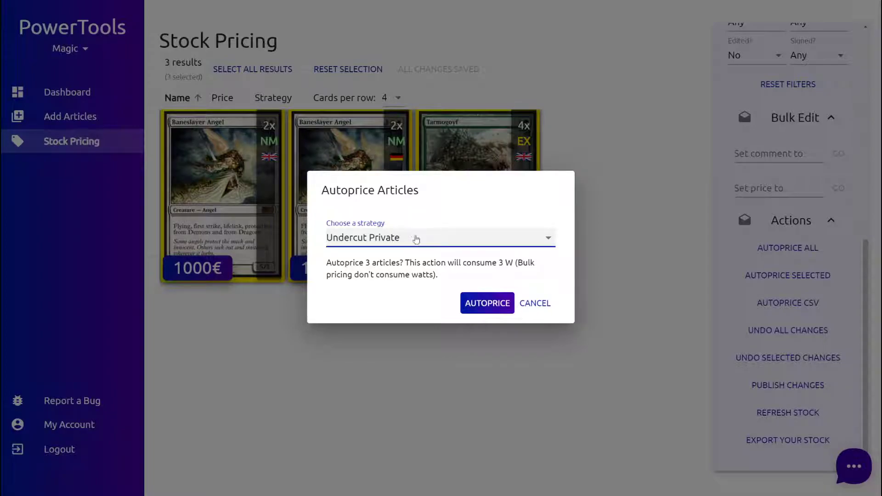
click(491, 307)
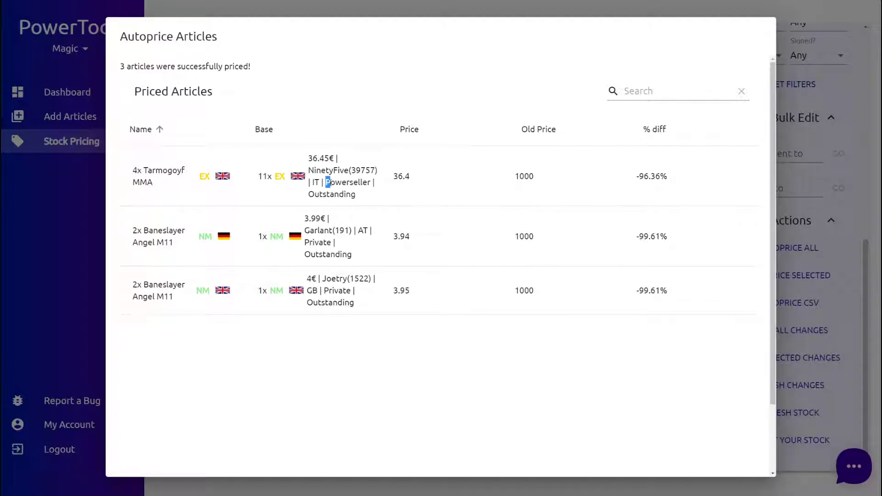
- Examine the seller types the Tarmogoyf and Baneslayer Angel prices are based on in the autopricing report
drag(339, 183, 373, 183)
click(360, 182)
drag(307, 242, 334, 243)
click(328, 247)
drag(325, 294, 353, 294)
click(343, 287)
- Compare the new Baneslayer Angel and Tarmogoyf prices with their base prices and leave the report
drag(392, 236, 409, 238)
click(418, 245)
drag(393, 236, 420, 238)
click(404, 246)
drag(393, 294, 423, 298)
click(424, 298)
drag(392, 176, 409, 178)
click(408, 179)
drag(309, 159, 337, 161)
click(346, 186)
key(Escape)
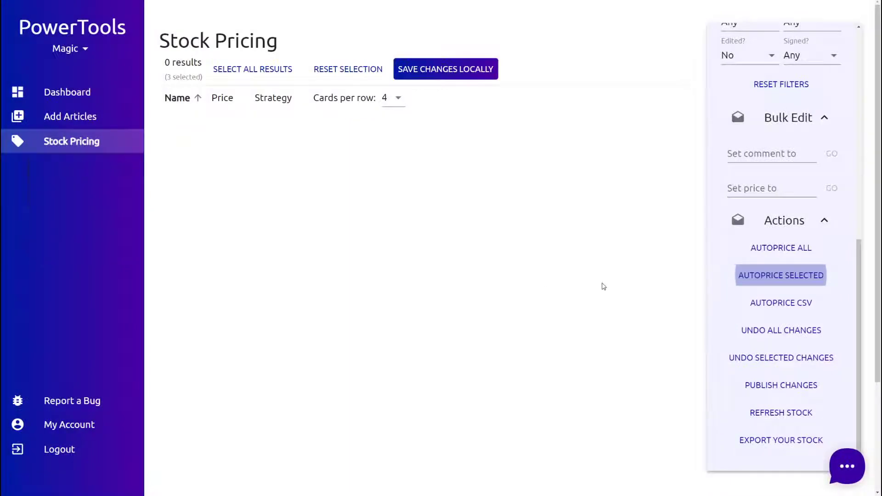
- Set the Edited filter back to Any and save the new prices locally
scroll(751, 294, up, 5)
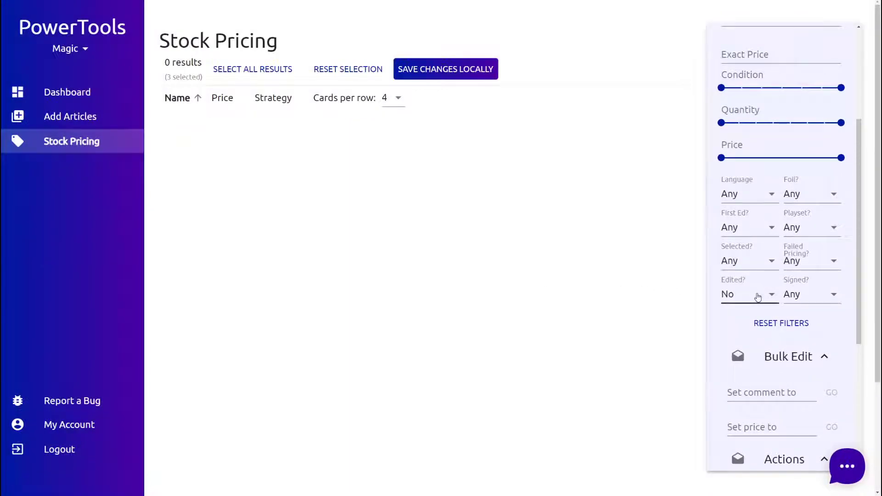
click(760, 299)
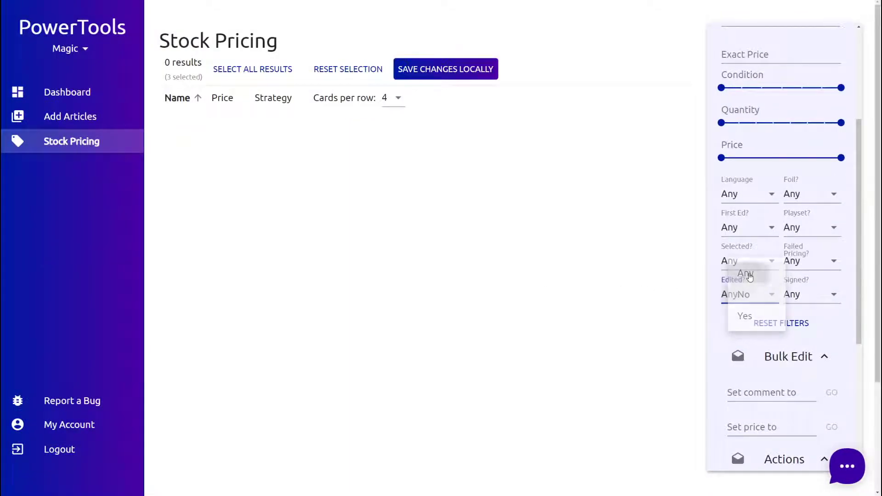
click(745, 272)
click(479, 75)
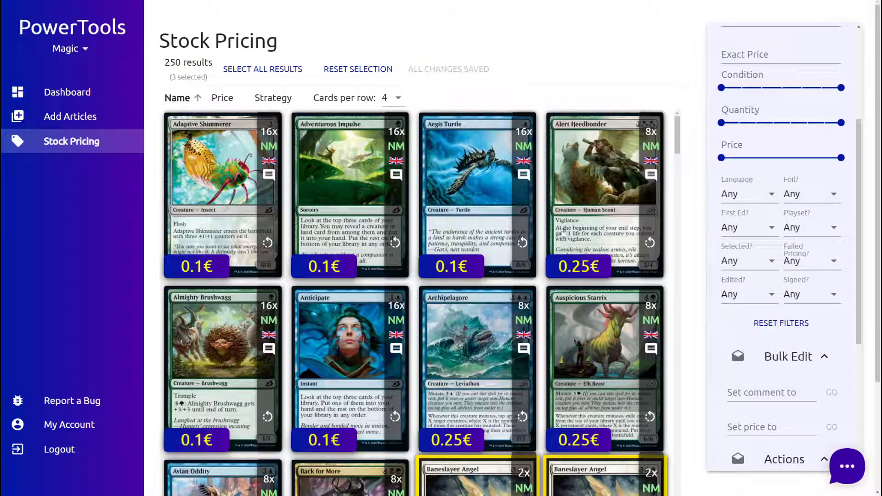
- Visit the Dashboard to check the connected account, return to Stock Pricing and publish all price changes to Cardmarket
click(87, 94)
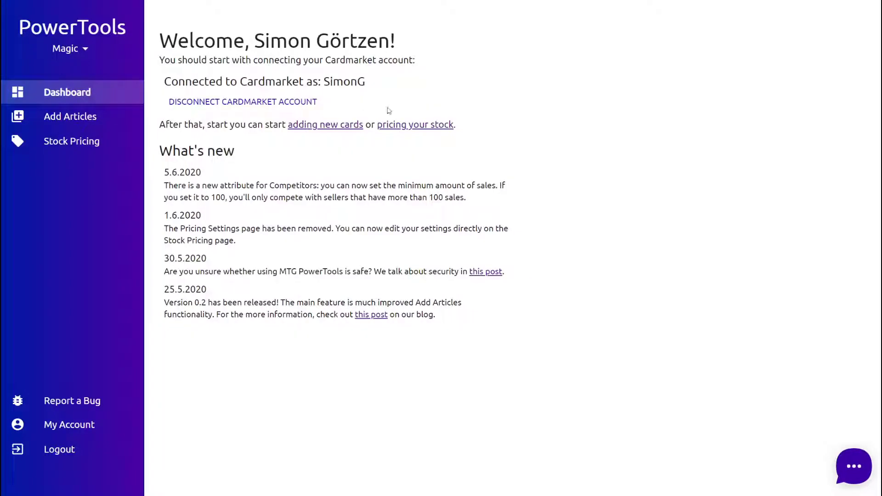
click(91, 142)
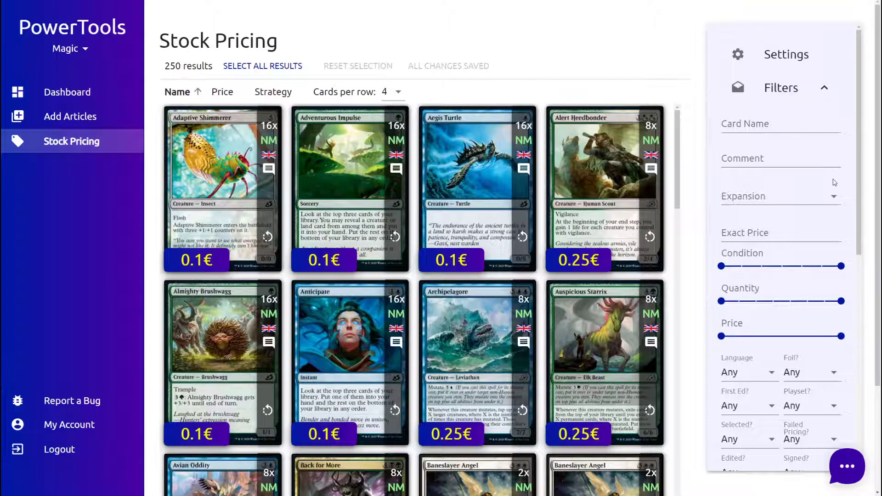
scroll(800, 185, down, 1)
scroll(800, 185, down, 10)
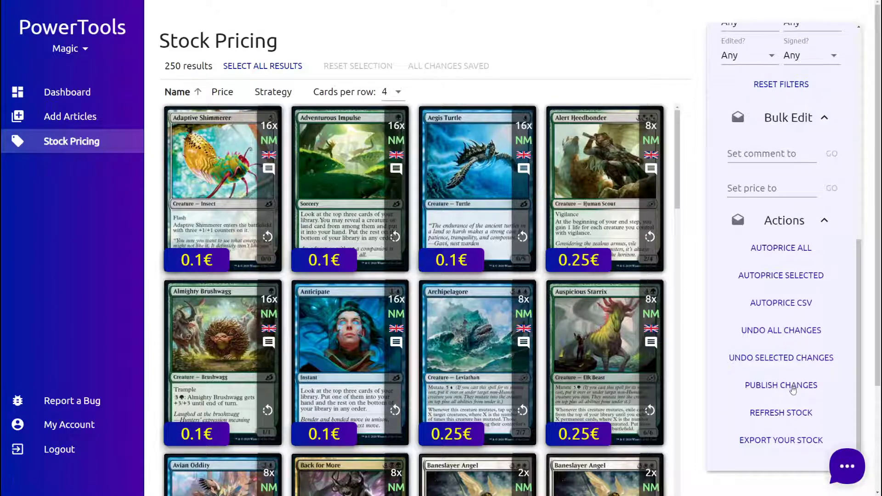
click(791, 387)
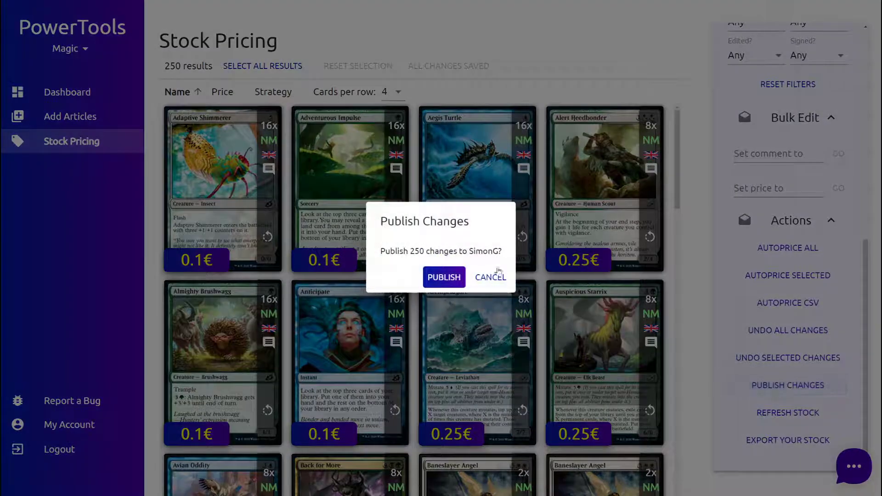
double_click(412, 254)
click(422, 254)
click(446, 279)
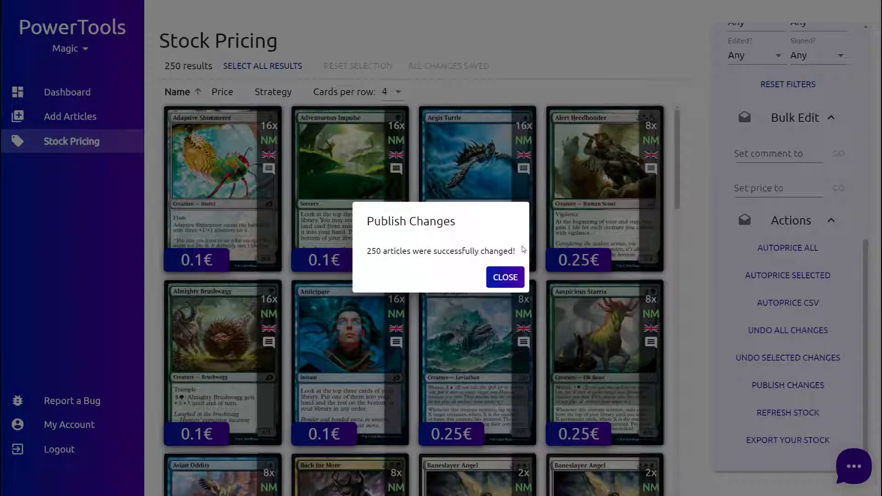
click(510, 285)
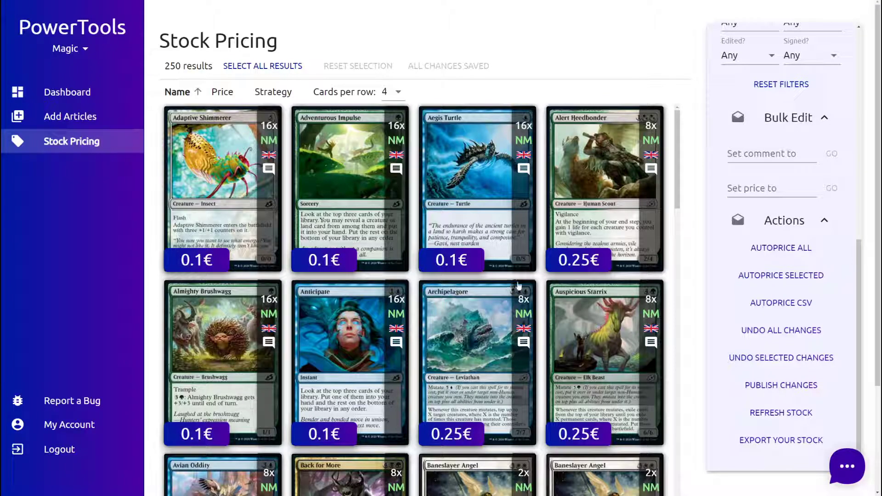